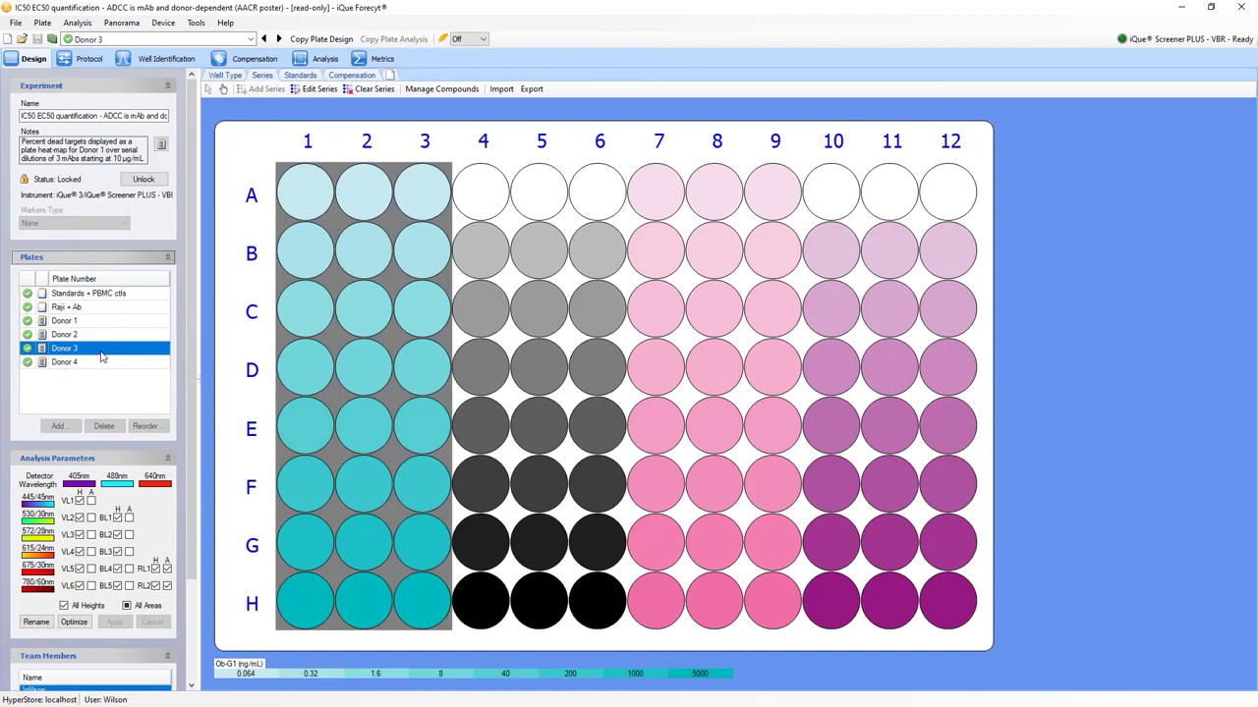
Step: Check the compound list and Ob-G1 dilution factor, then select Ob-A2 wells A4–H6
click(444, 89)
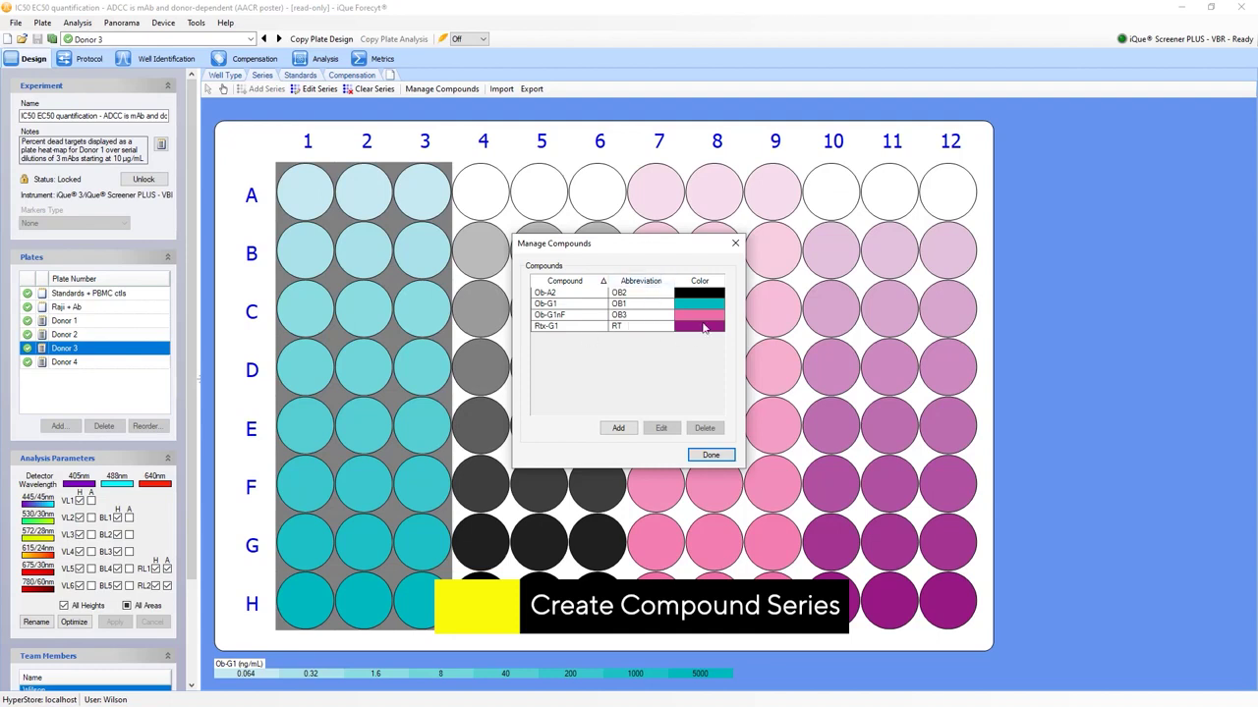
click(710, 455)
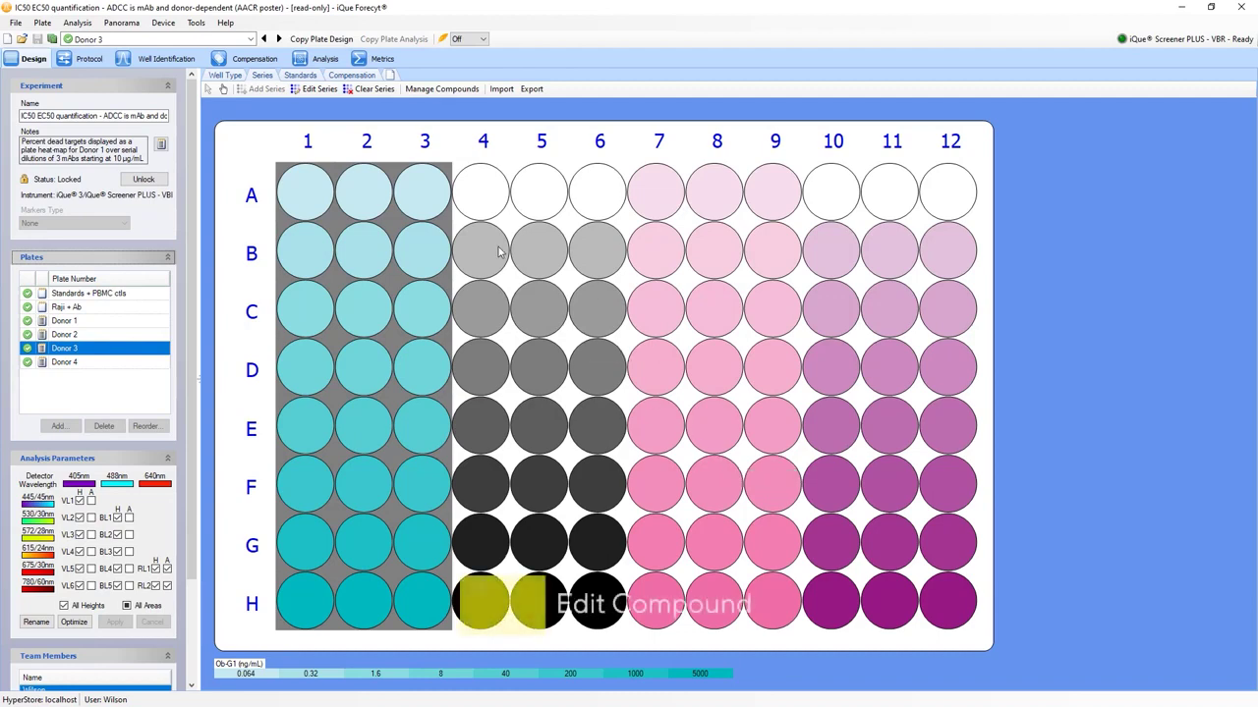
click(316, 89)
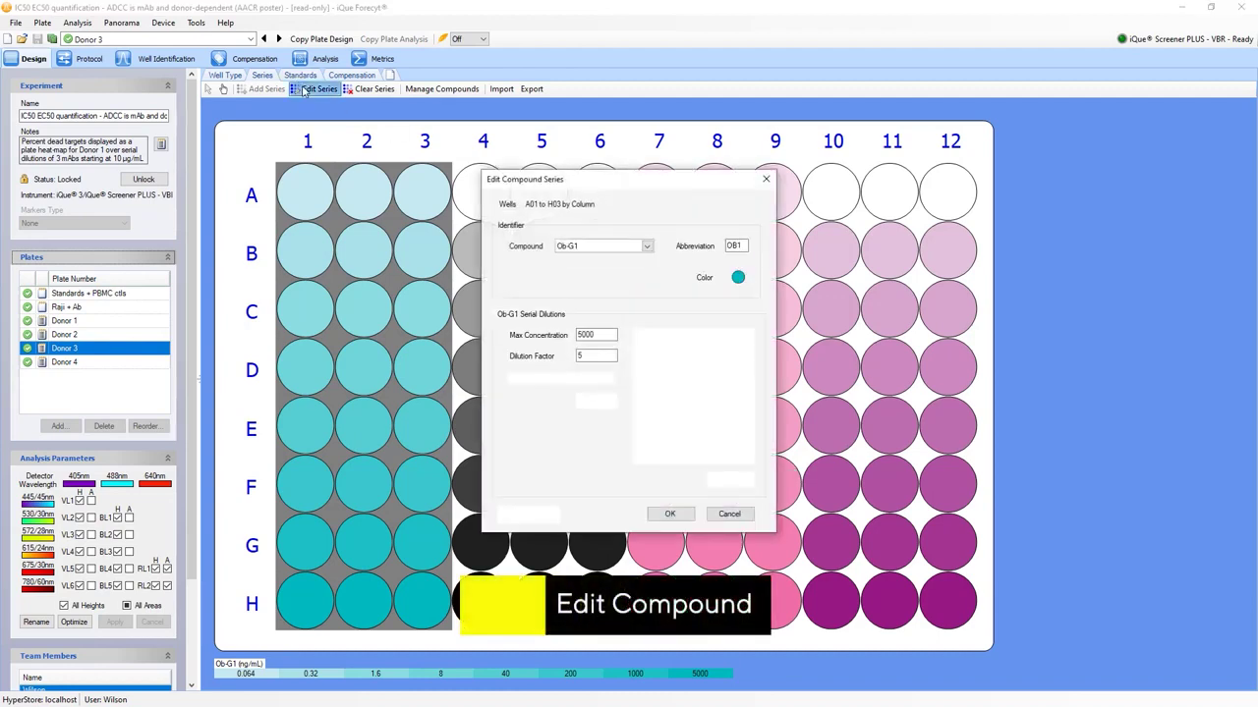
click(588, 359)
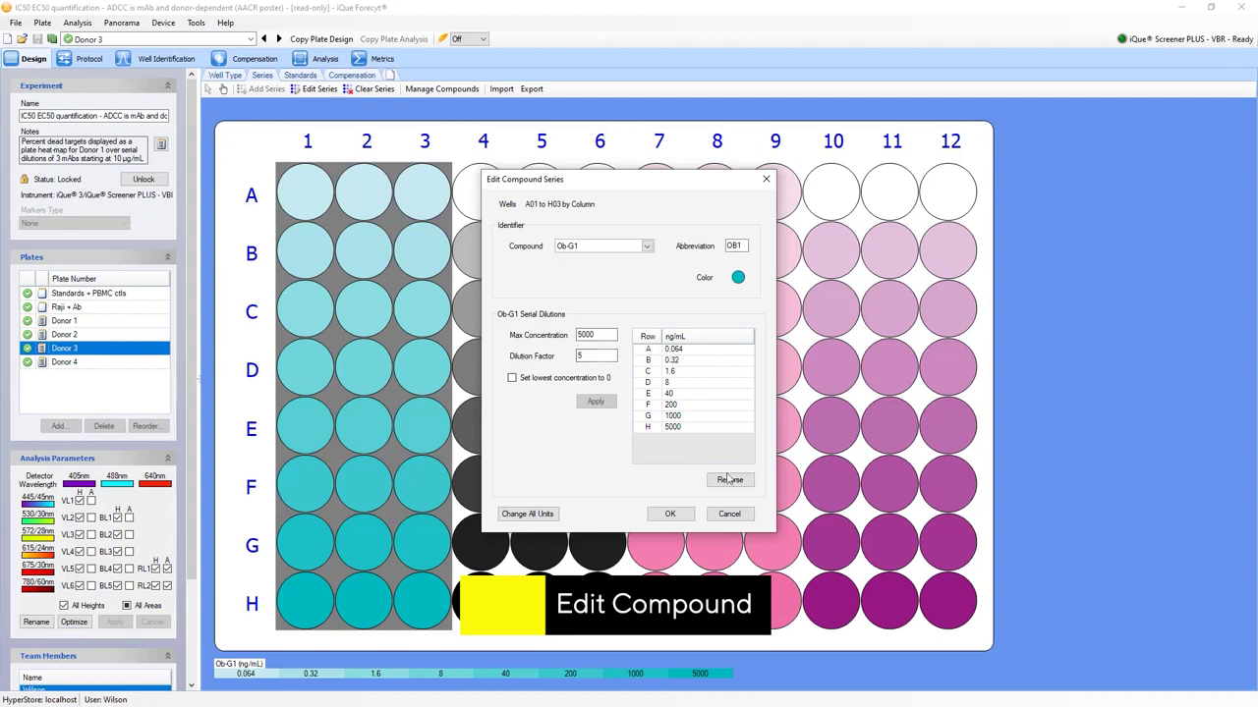
click(729, 514)
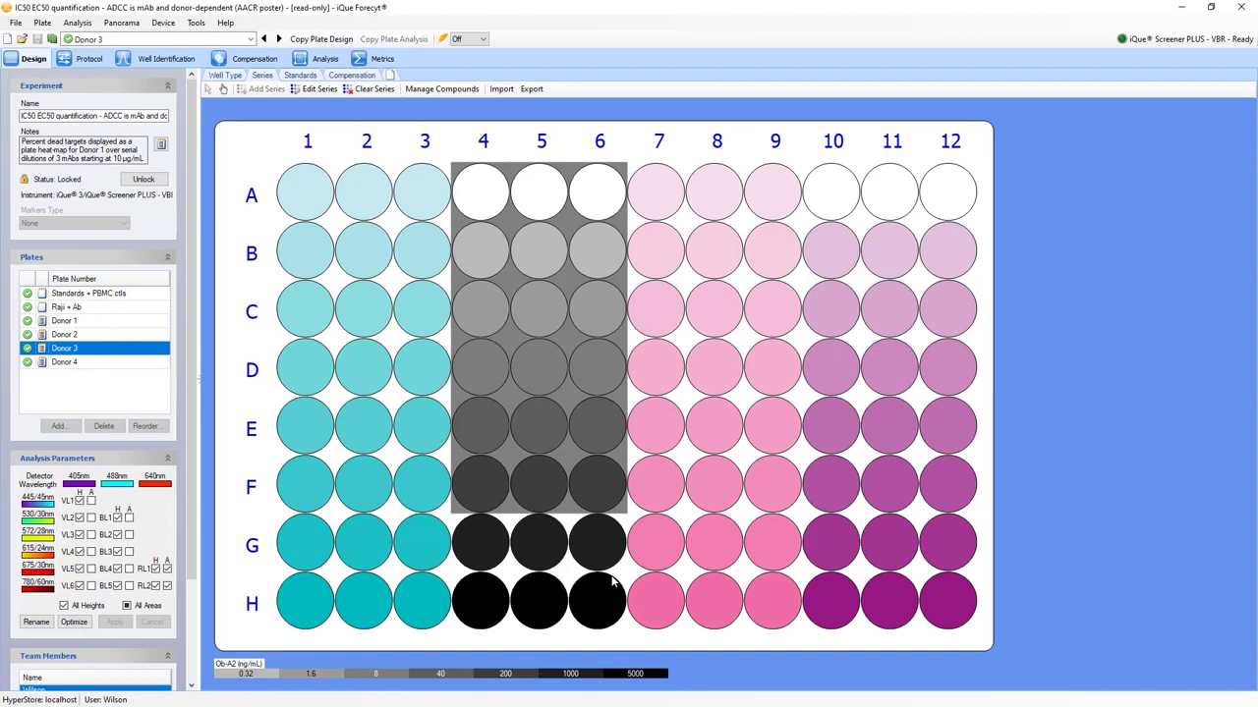
drag(611, 582, 605, 603)
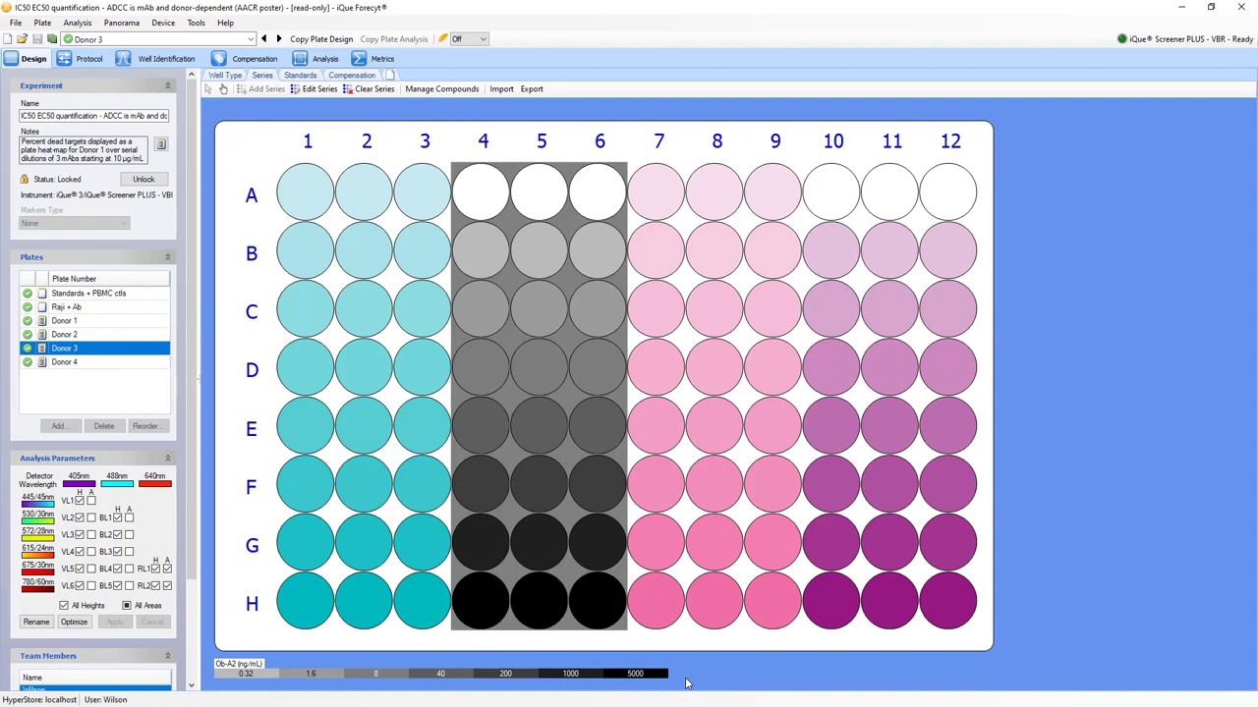
Step: In the Analysis view, select the Dead Targets gate on the Encoded Target Cells plot
click(325, 60)
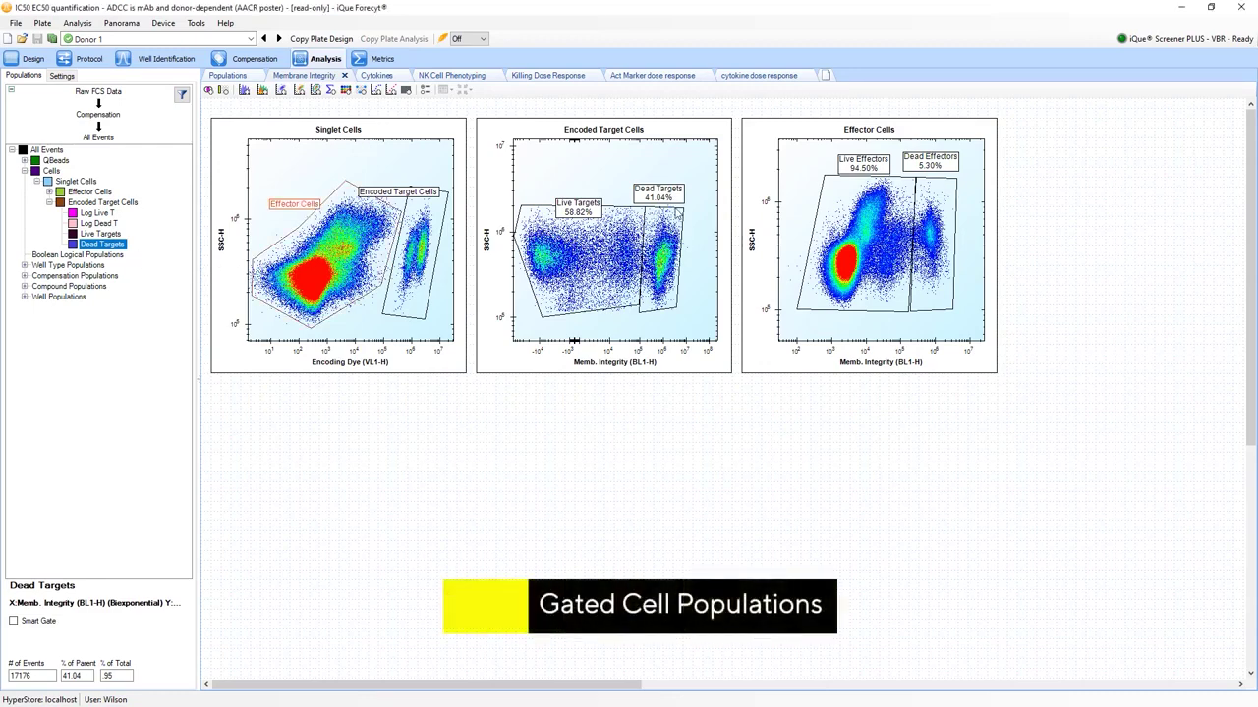
click(677, 212)
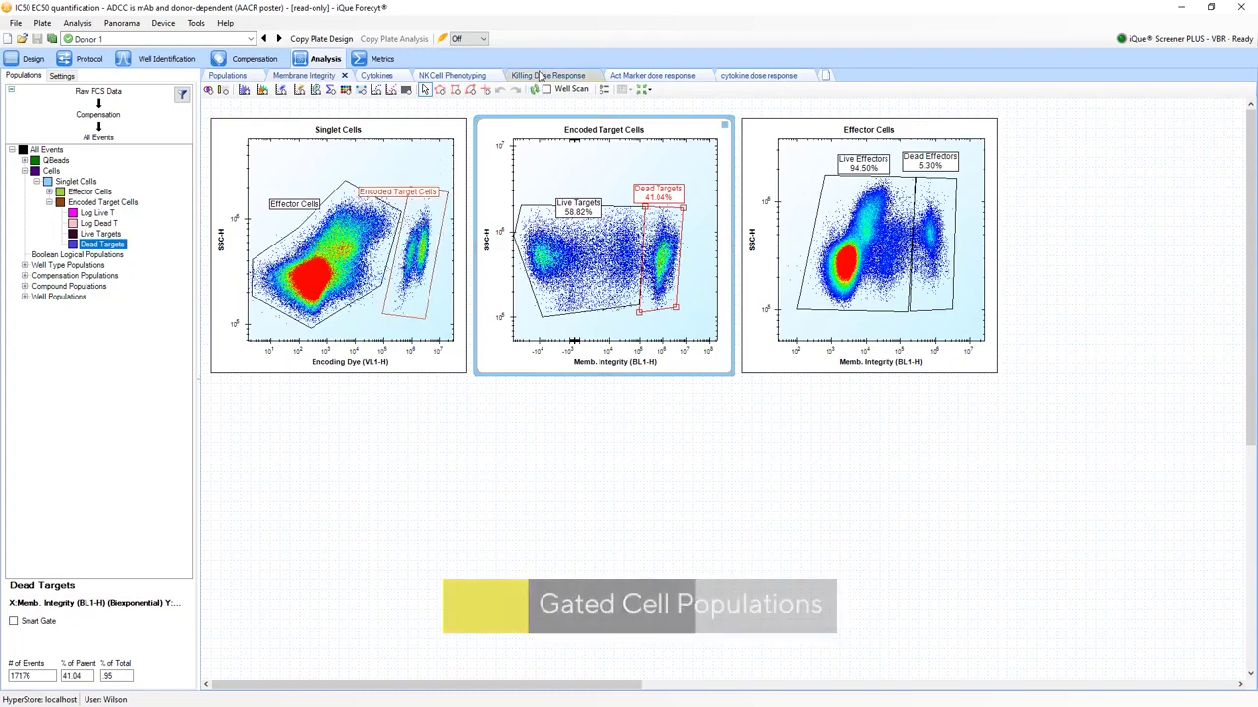
Step: Show the Donor 1 percent-dead-target dose-response curves for Ob-G1, Ob-A2 and Rtx-G1
click(546, 78)
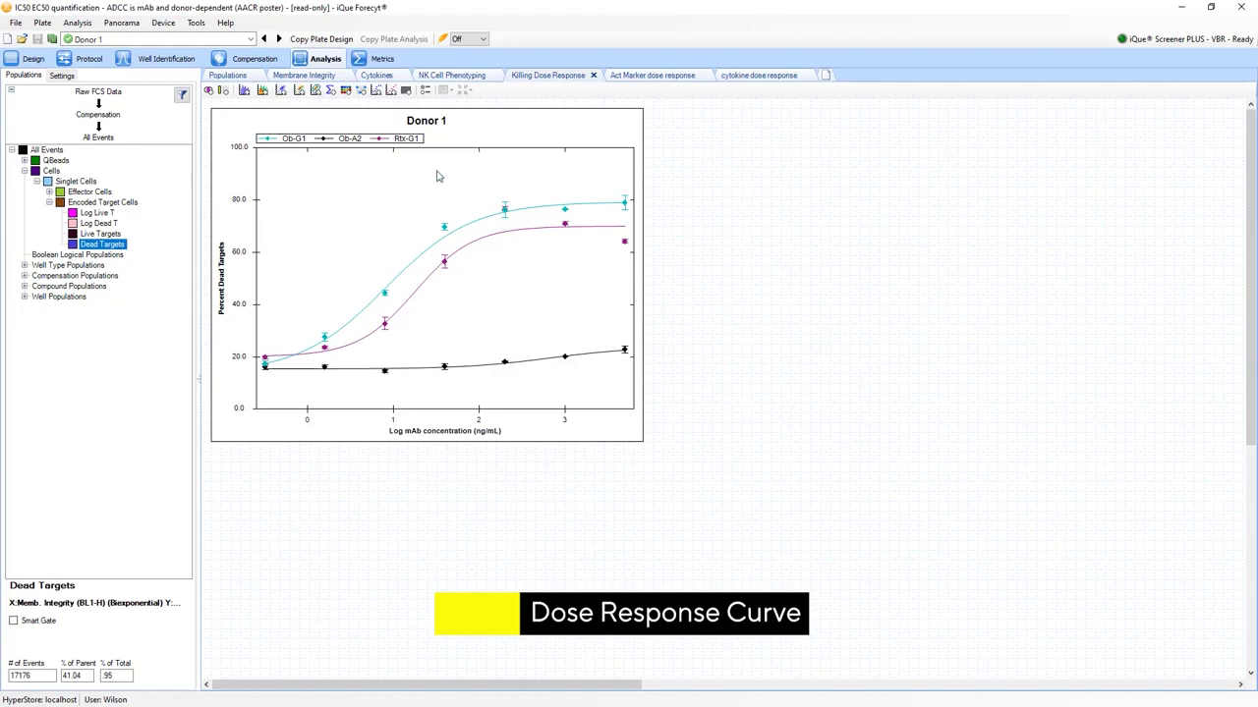
click(375, 92)
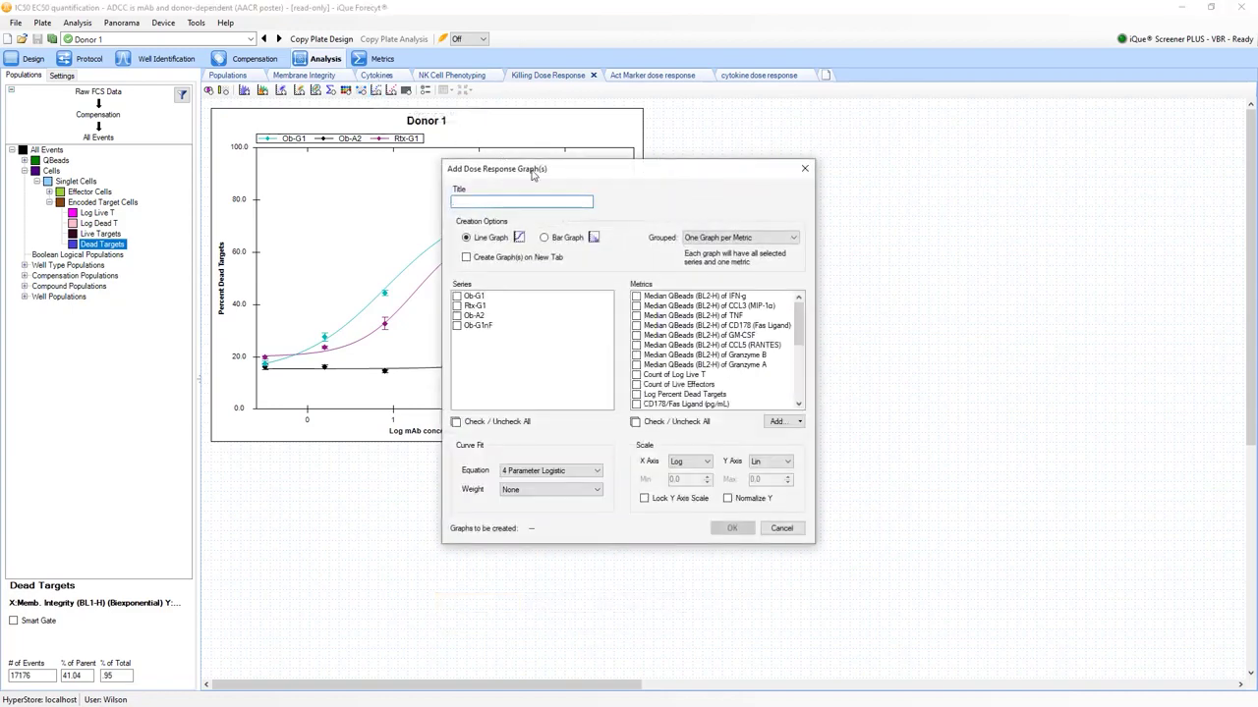
drag(534, 166, 798, 123)
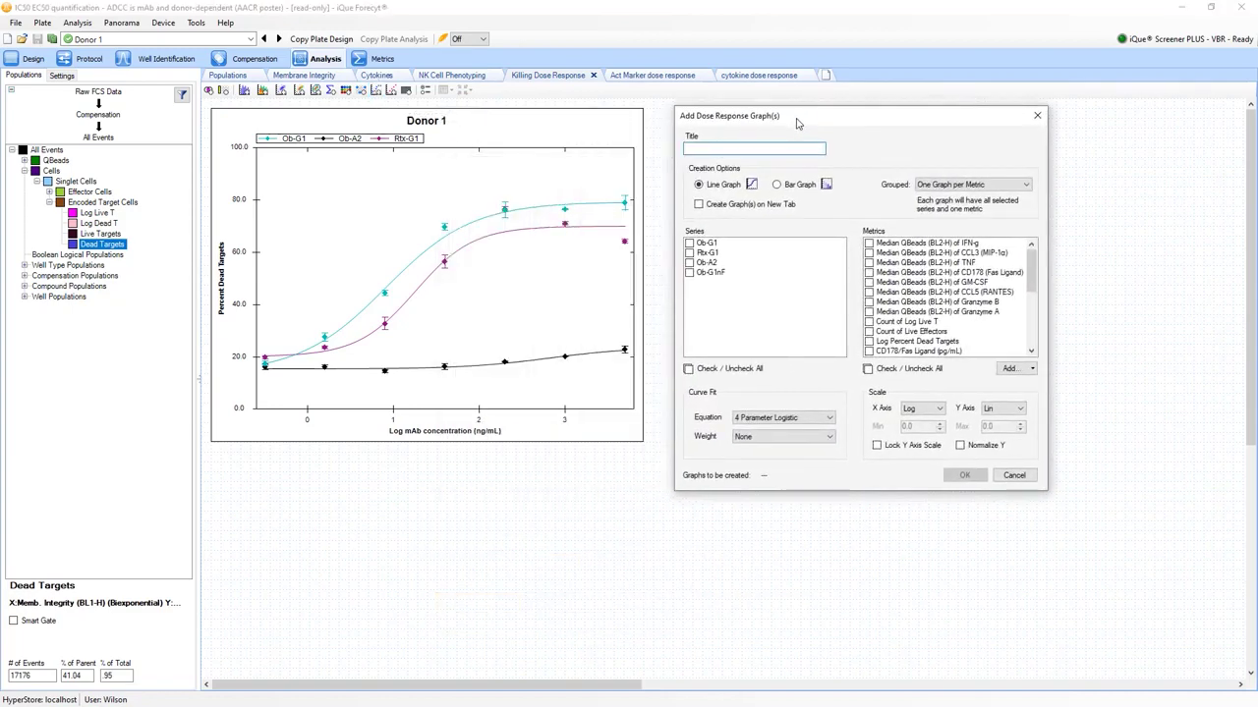
click(689, 243)
click(692, 253)
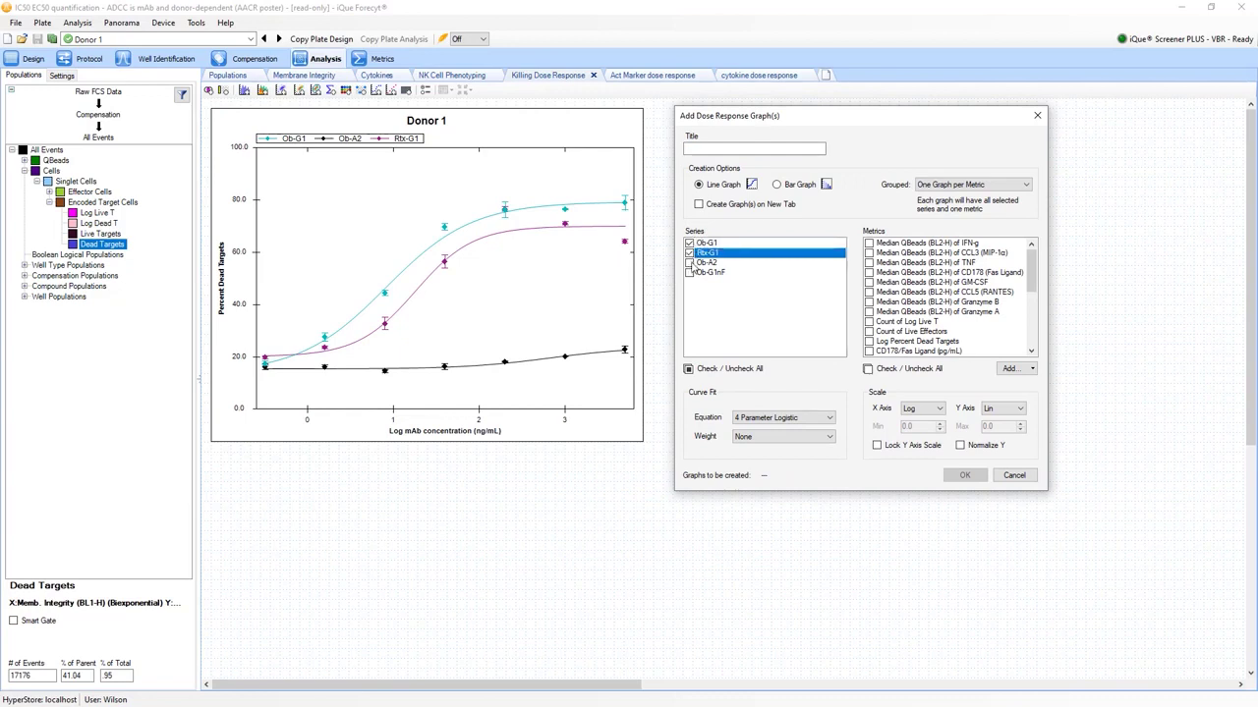
click(690, 263)
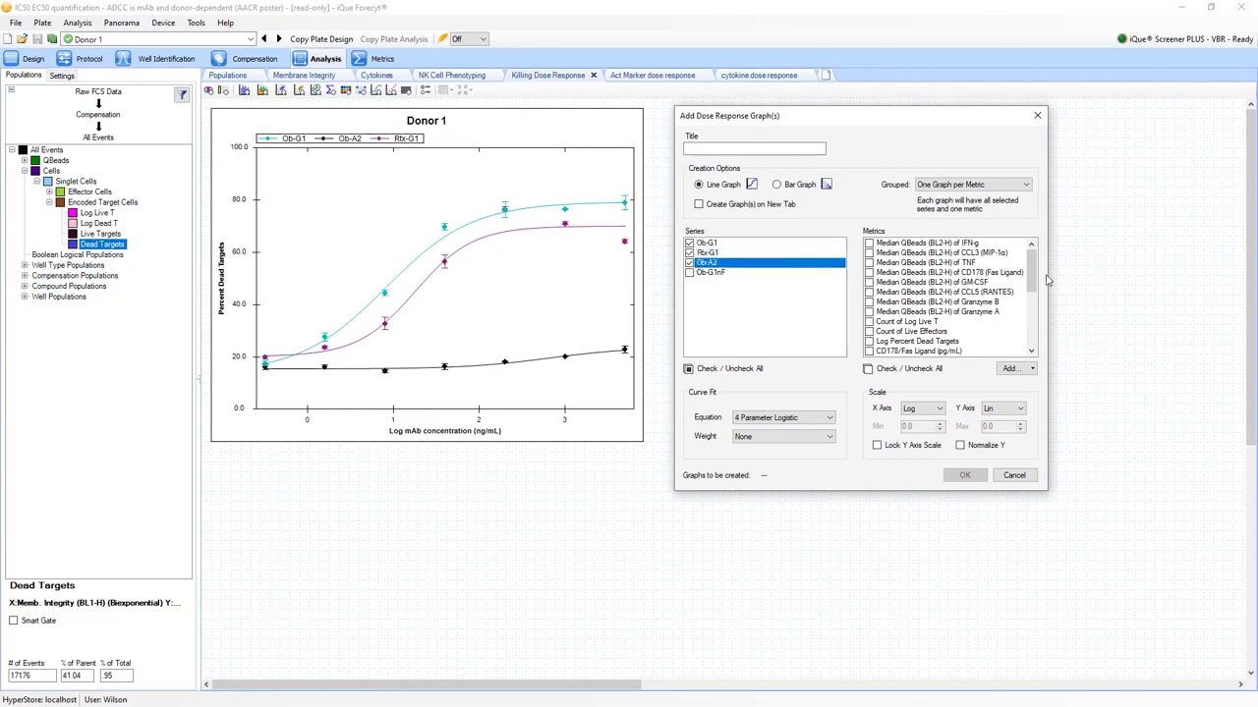
scroll(1032, 280, down, 5)
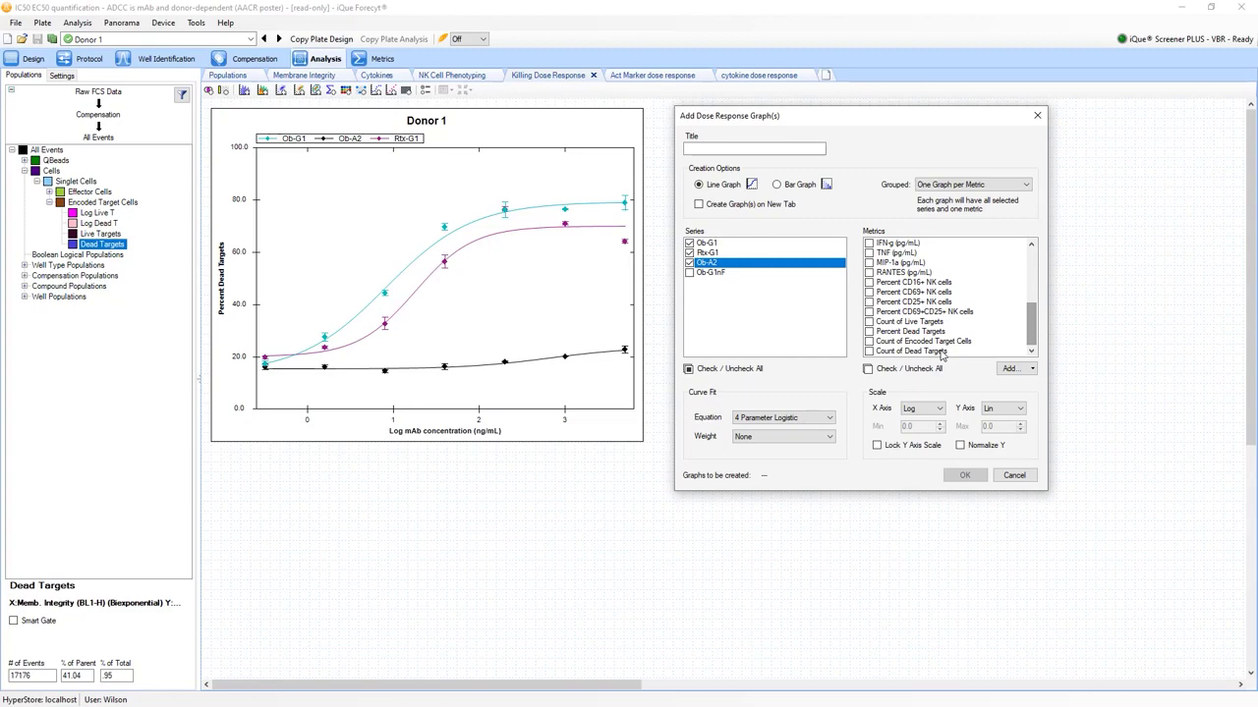
click(938, 352)
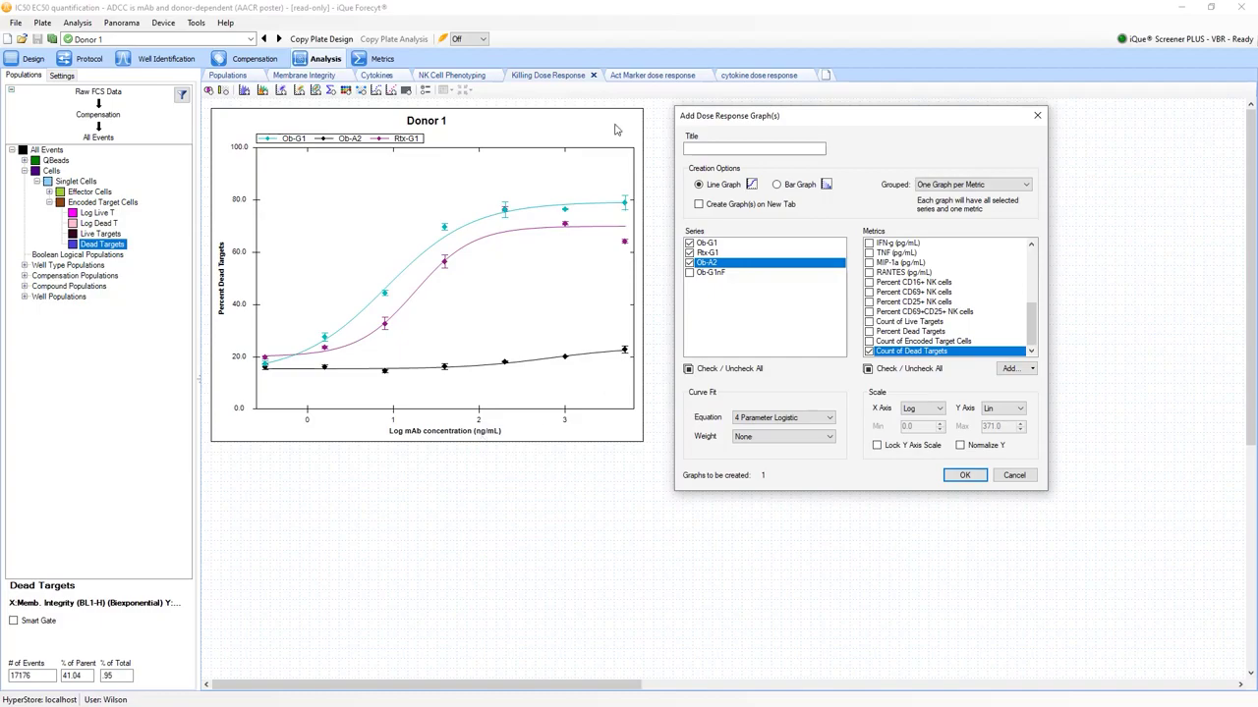
key(Escape)
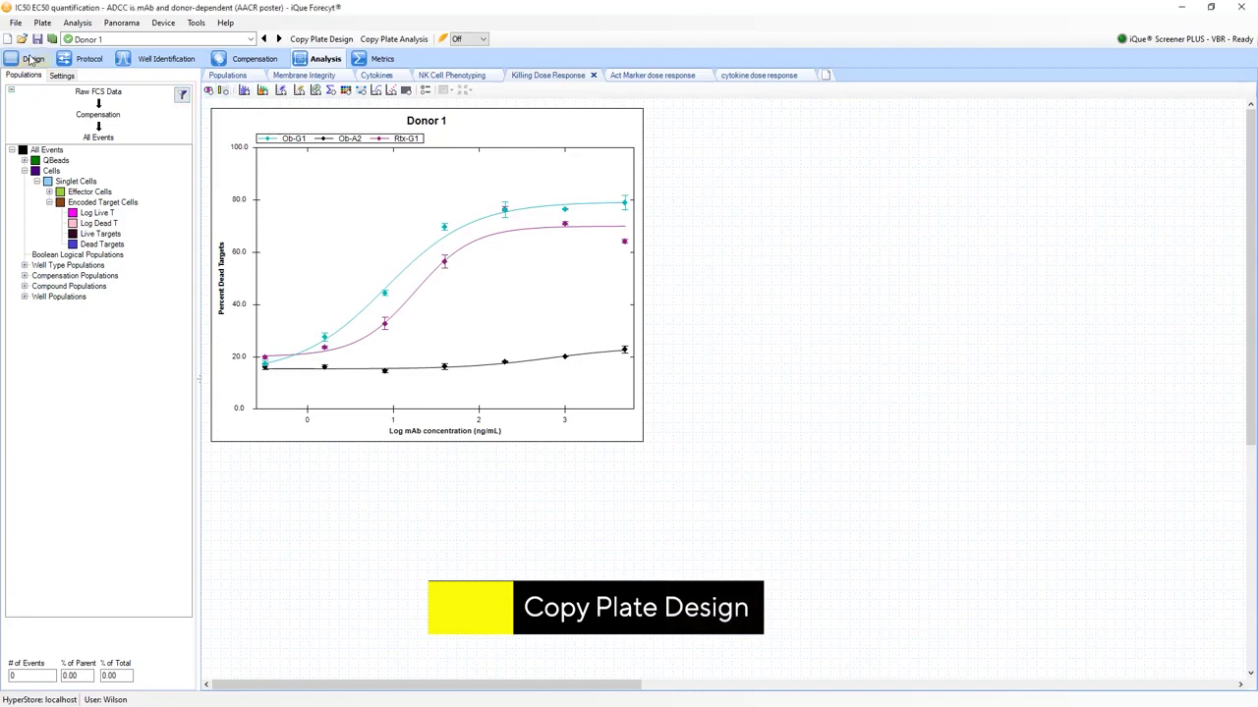
Step: Add a Donor 5 plate based on Donor 1, copying its design, protocol and analysis
click(31, 60)
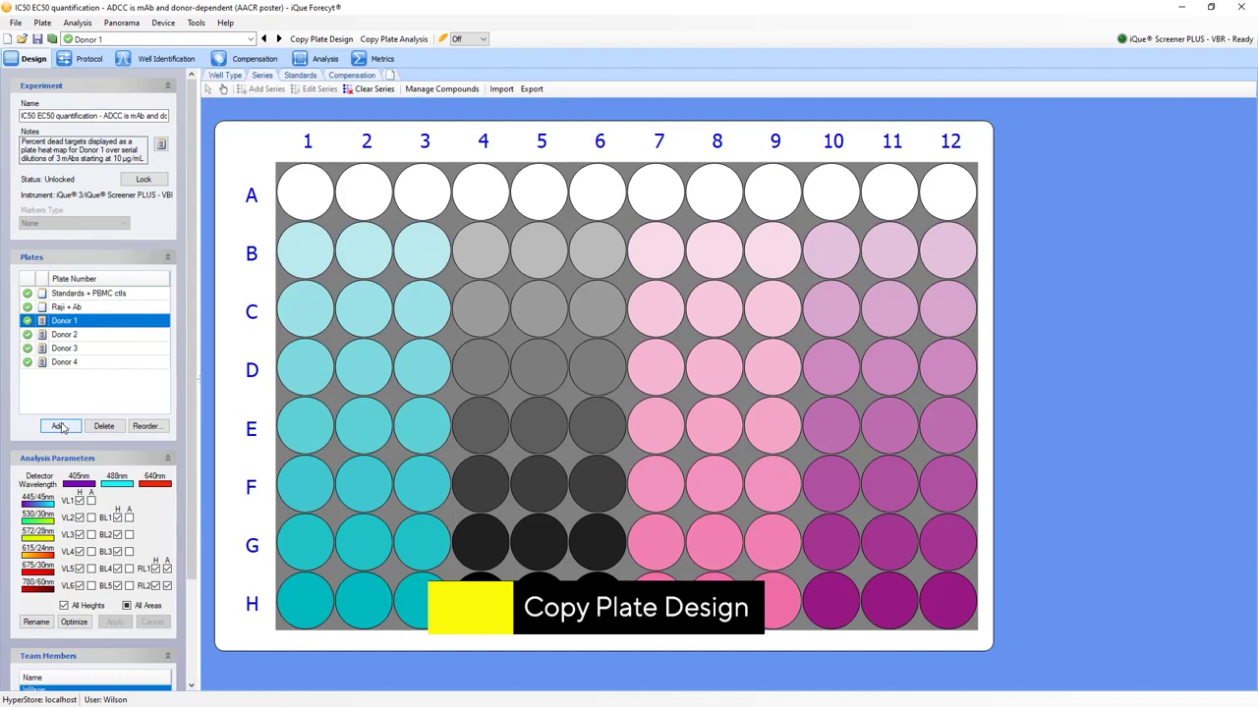
click(59, 426)
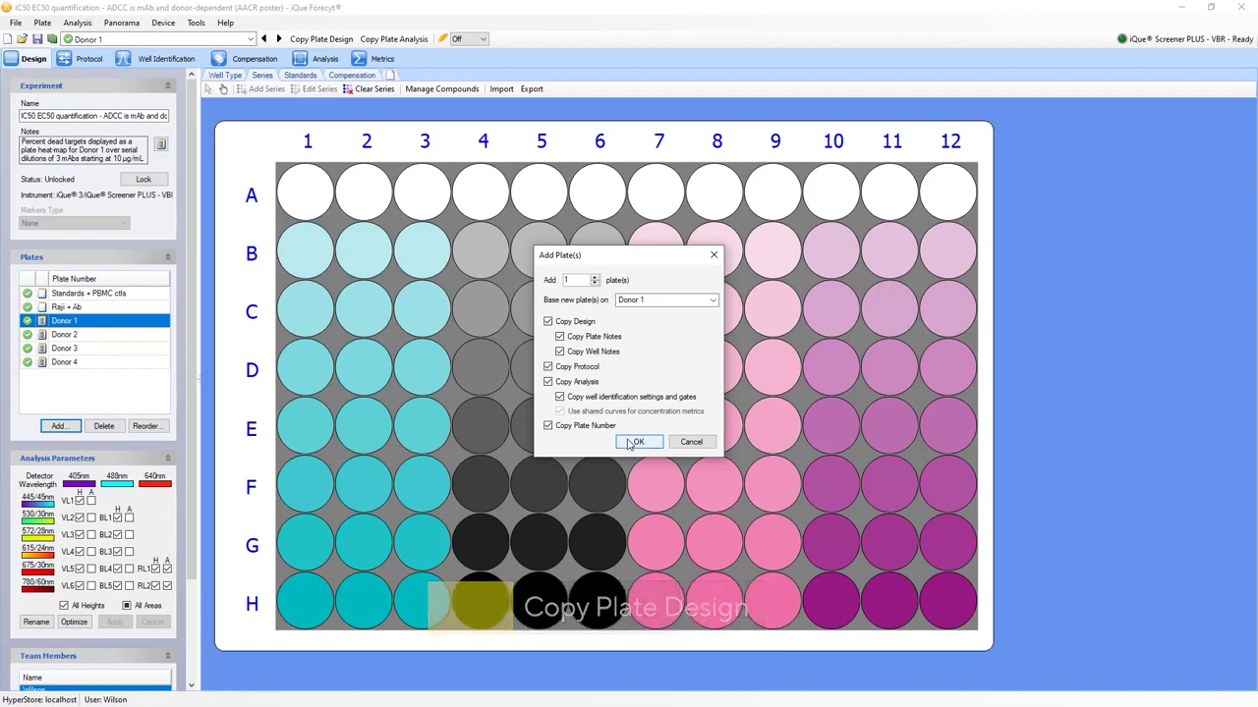
click(634, 442)
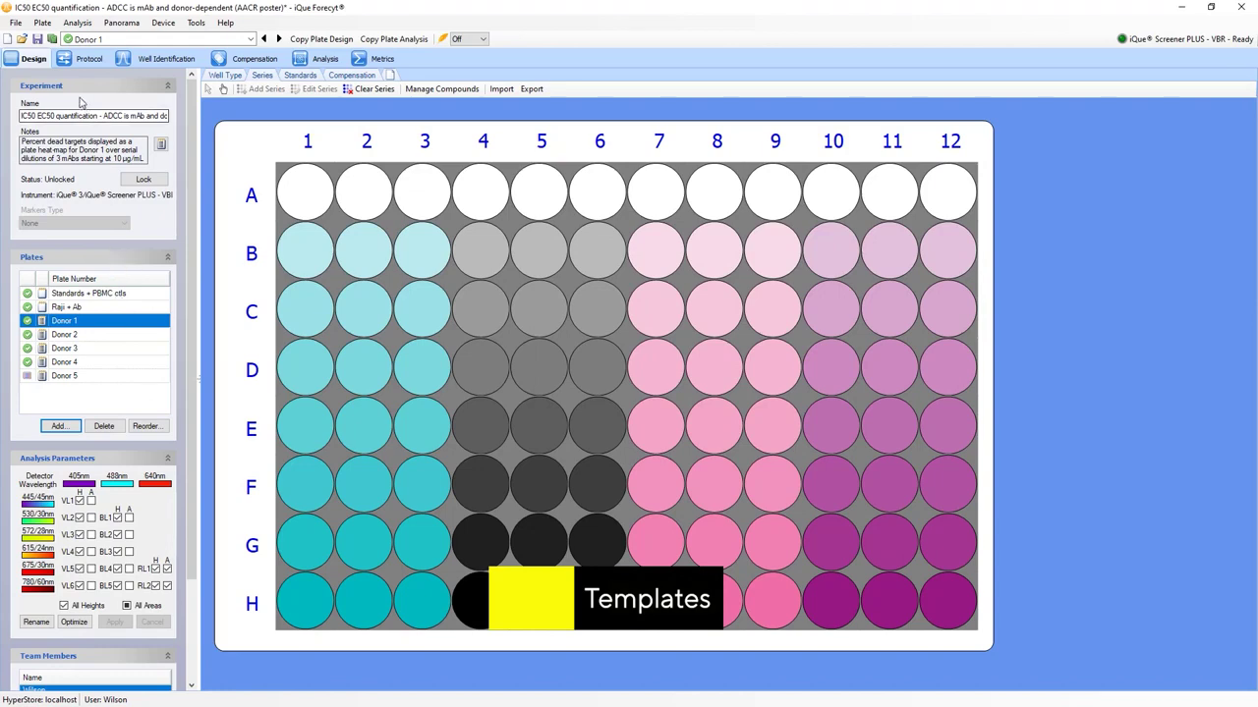
Step: Save the experiment as a template using File > Save As Template
click(17, 28)
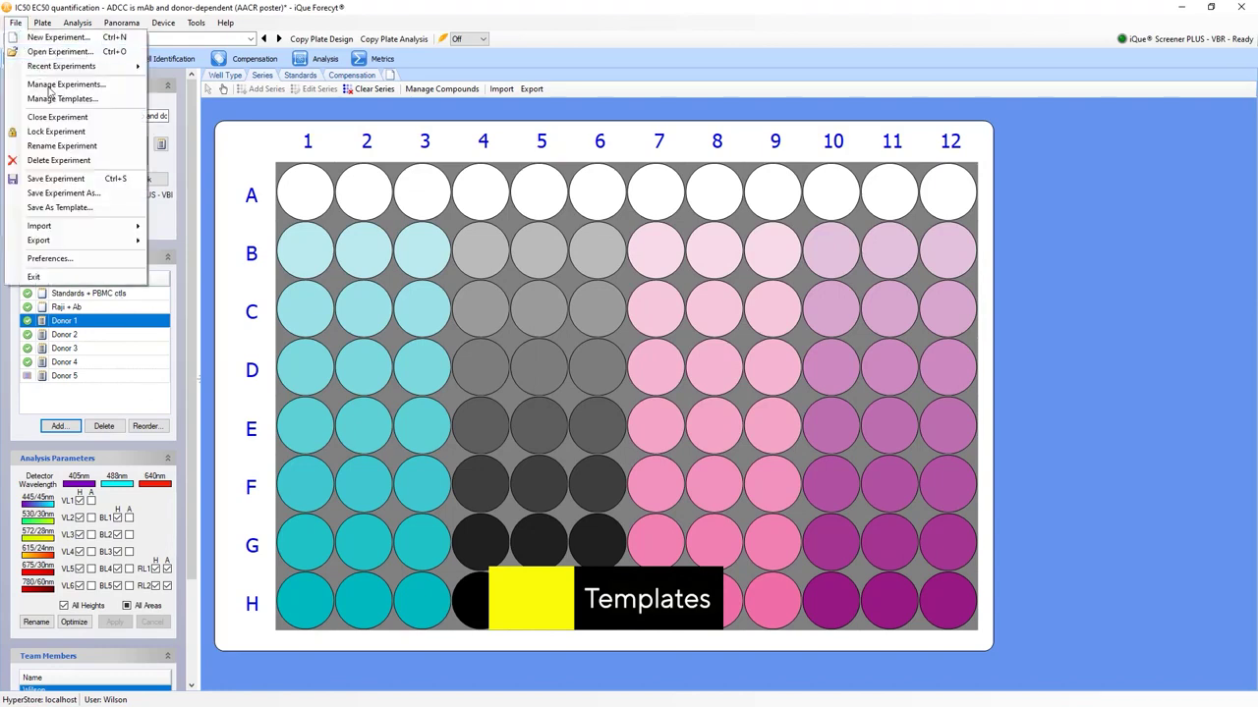
click(59, 207)
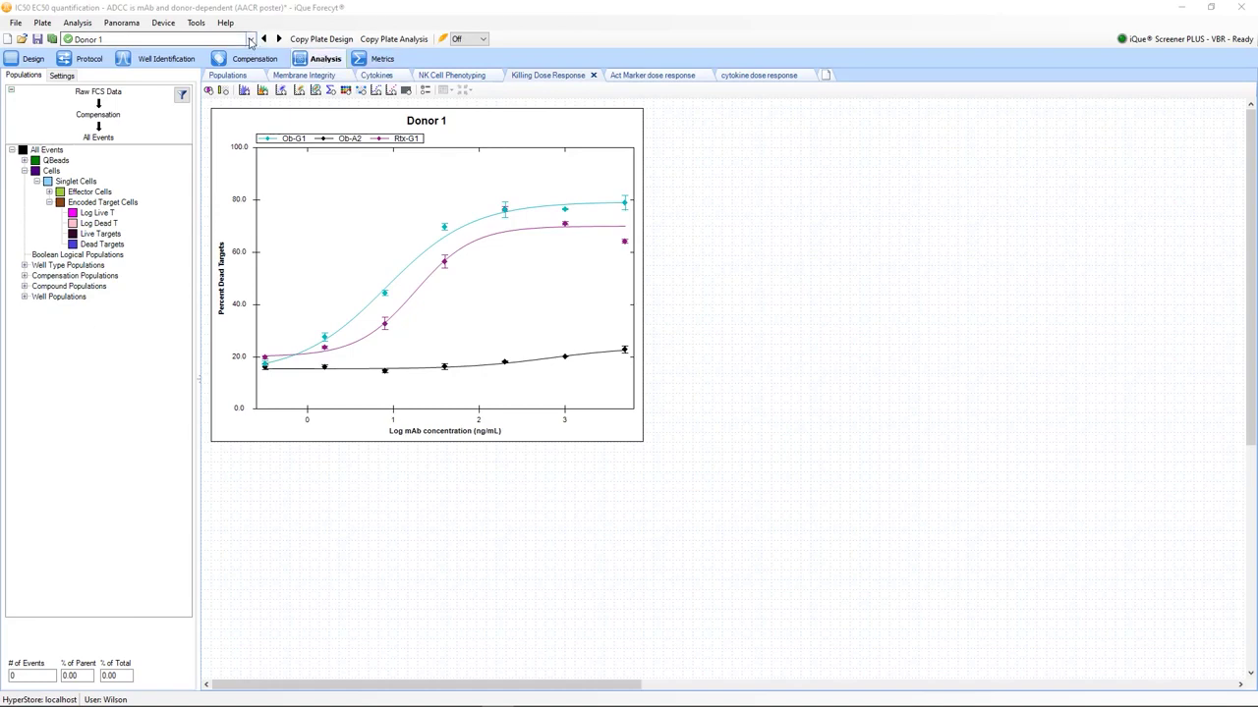
Step: Check that plates Donor 1–5 are listed, keep Donor 1, and open the Panorama view
click(251, 40)
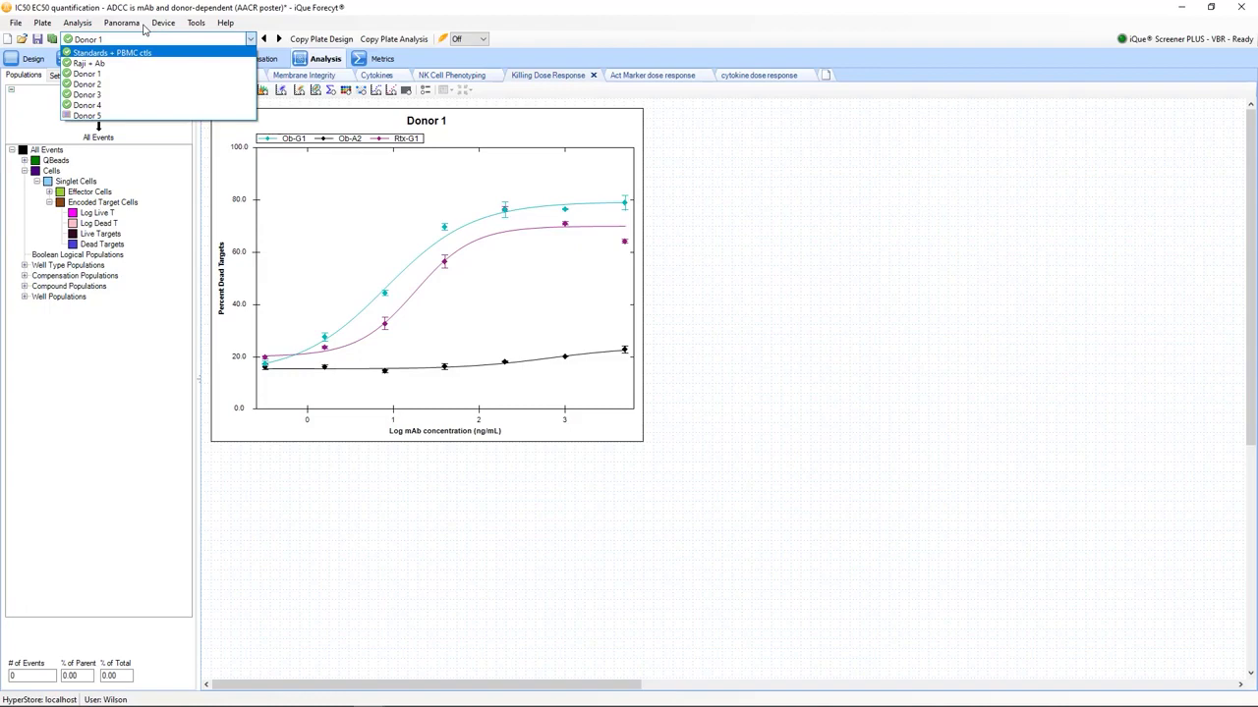
click(145, 29)
click(137, 23)
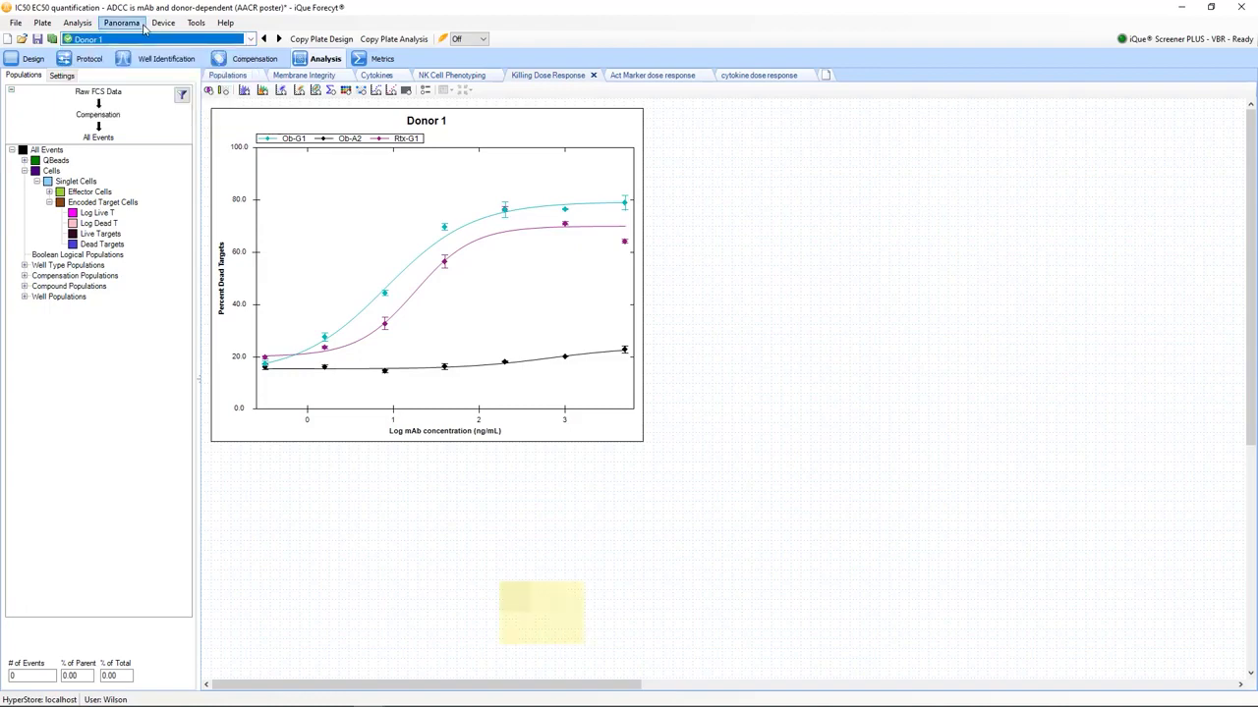